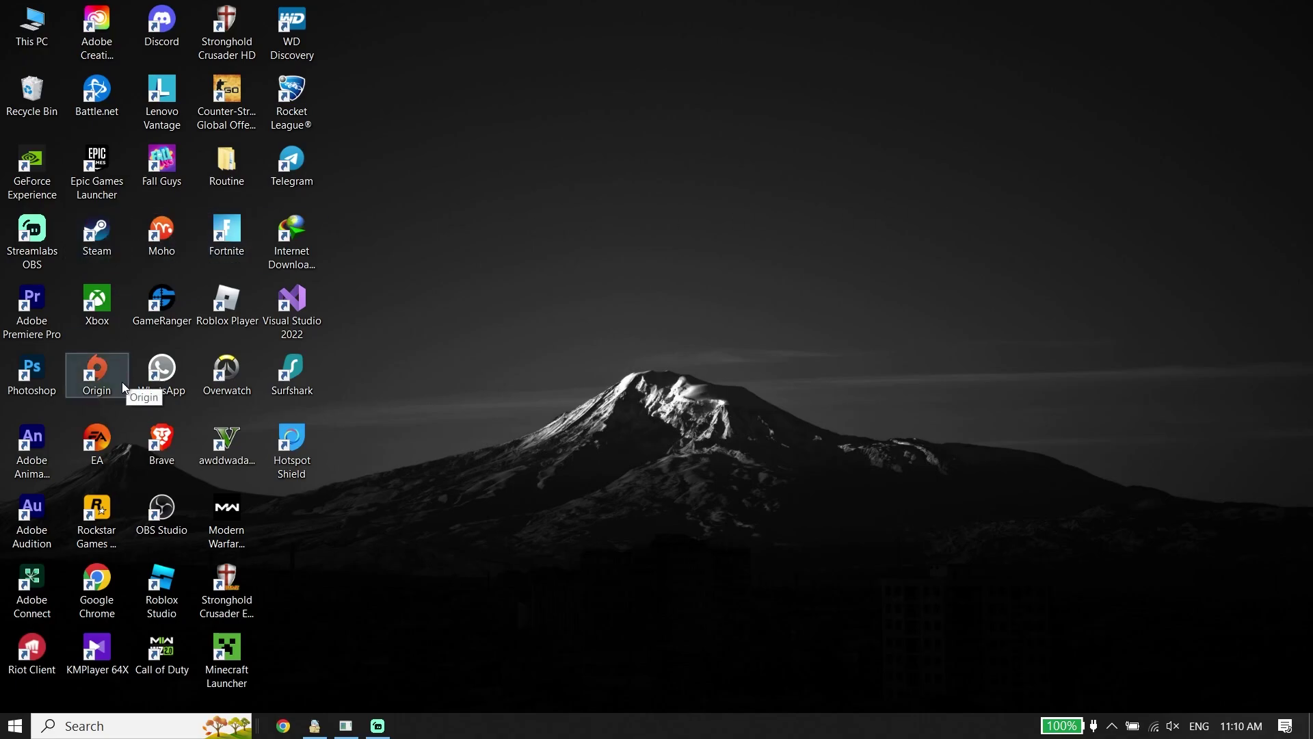
Step: Open Steam, view Grand Theft Auto V's Installed Files properties with the file verification option, and put Steam away
{"action": "double_click", "coordinate": [97, 236]}
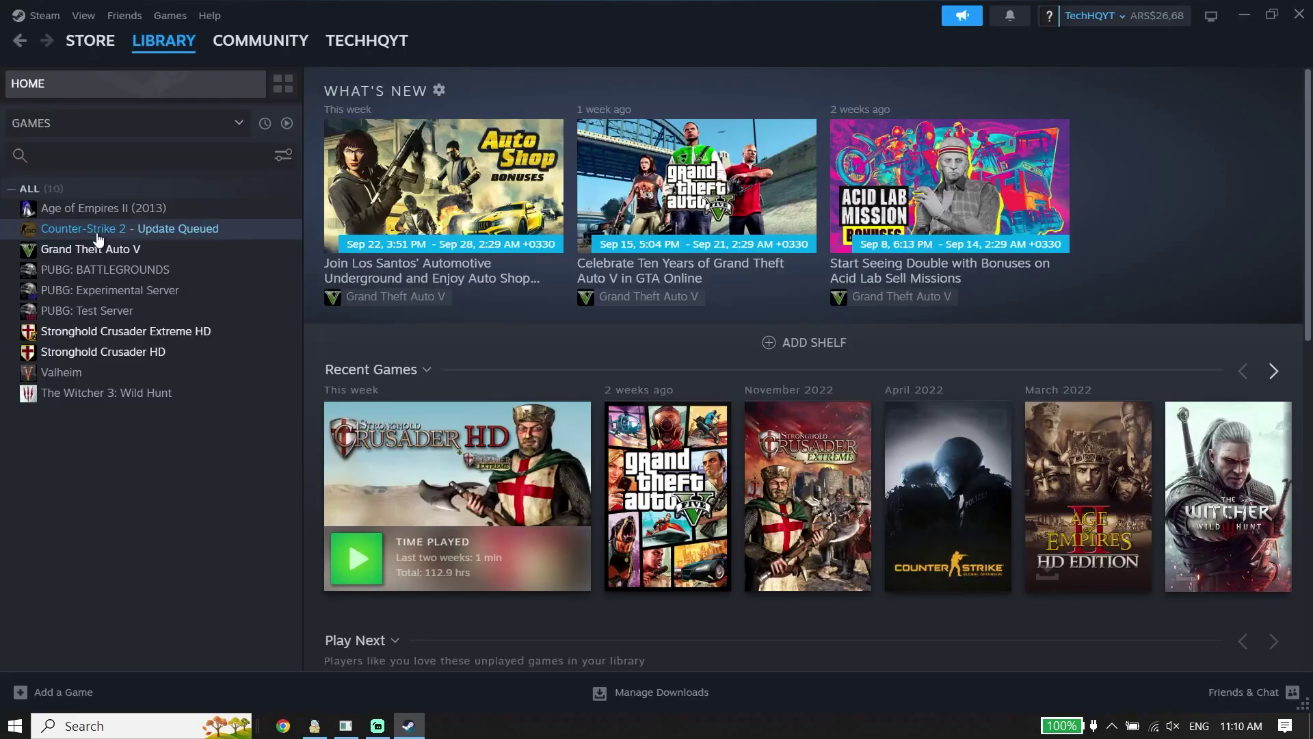
{"action": "mouse_move", "coordinate": [171, 41]}
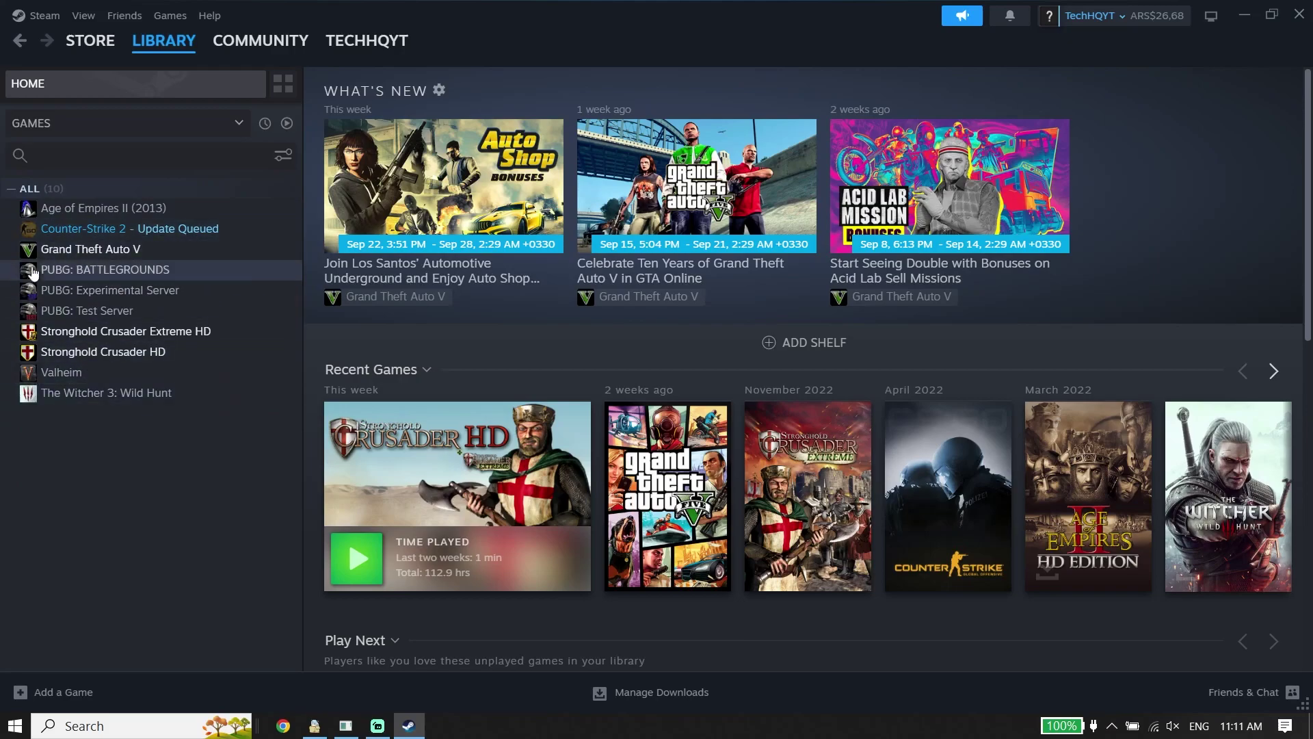
{"action": "right_click", "coordinate": [67, 251]}
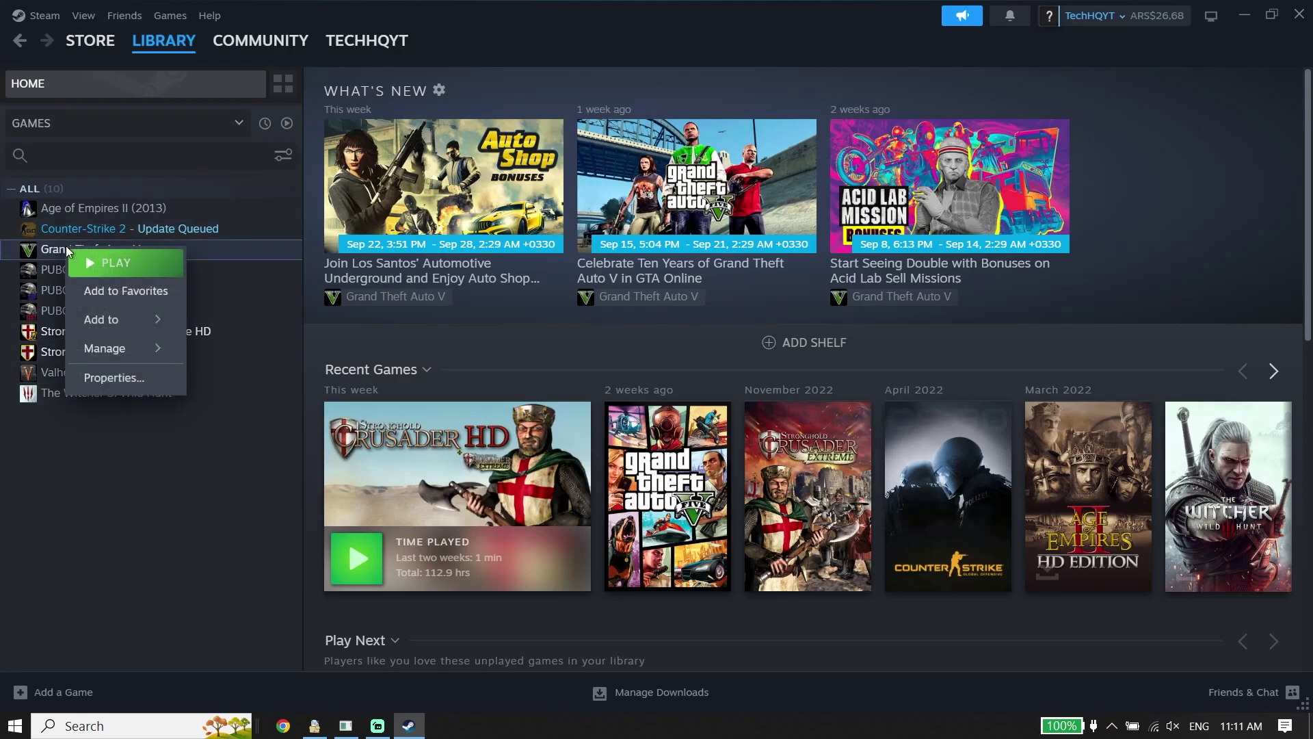
{"action": "left_click", "coordinate": [109, 377]}
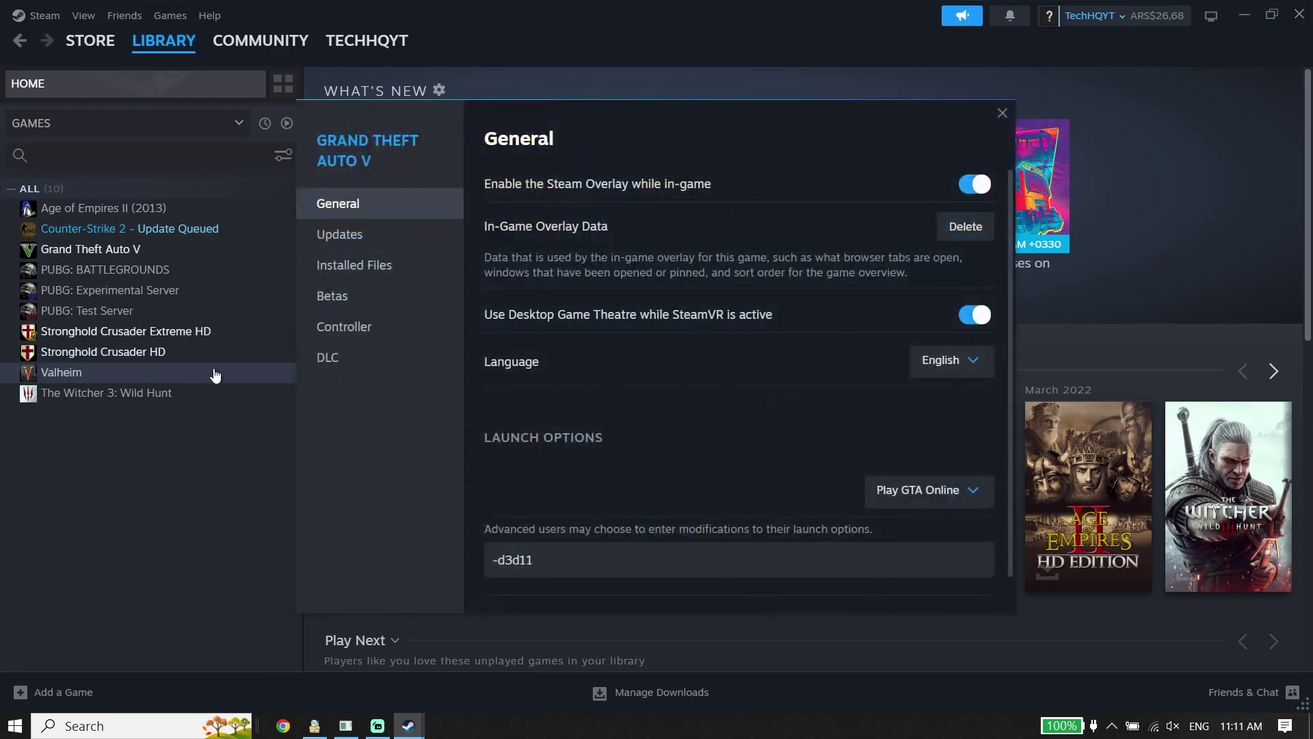
{"action": "left_click", "coordinate": [376, 266]}
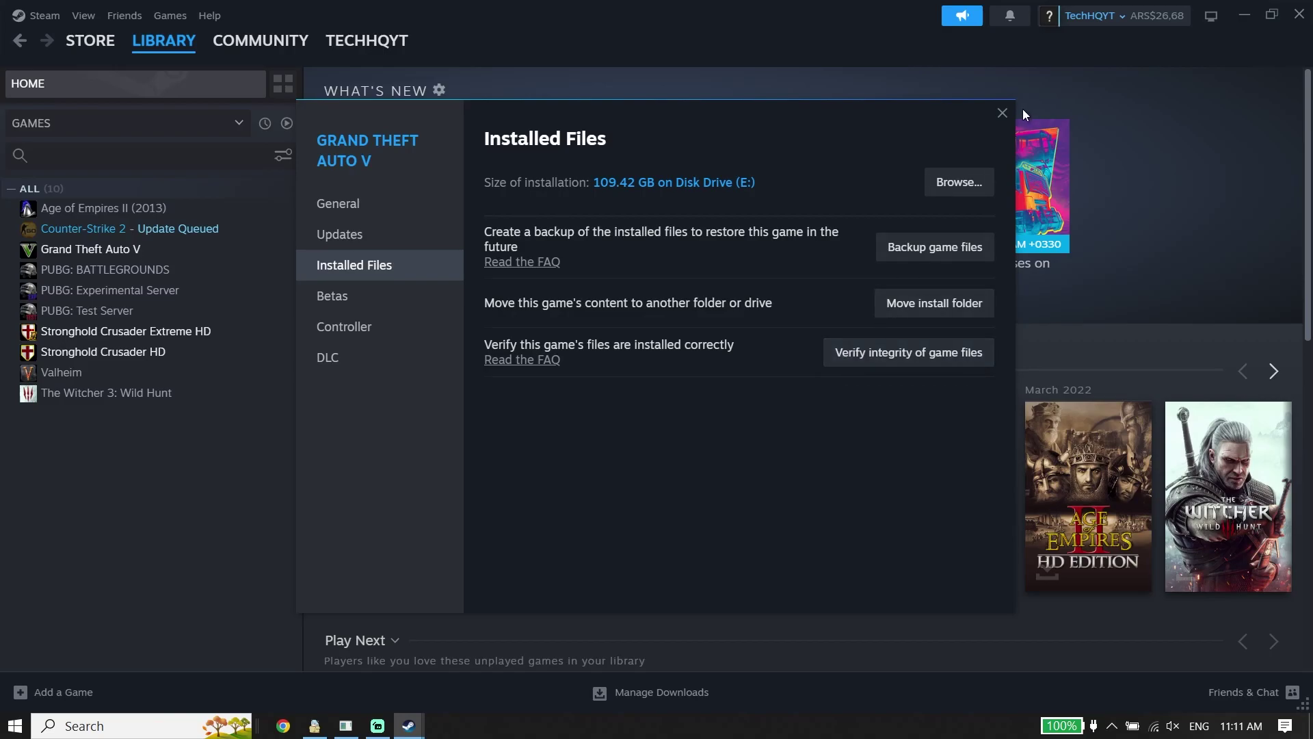
{"action": "left_click", "coordinate": [1004, 113]}
{"action": "left_click", "coordinate": [1244, 15]}
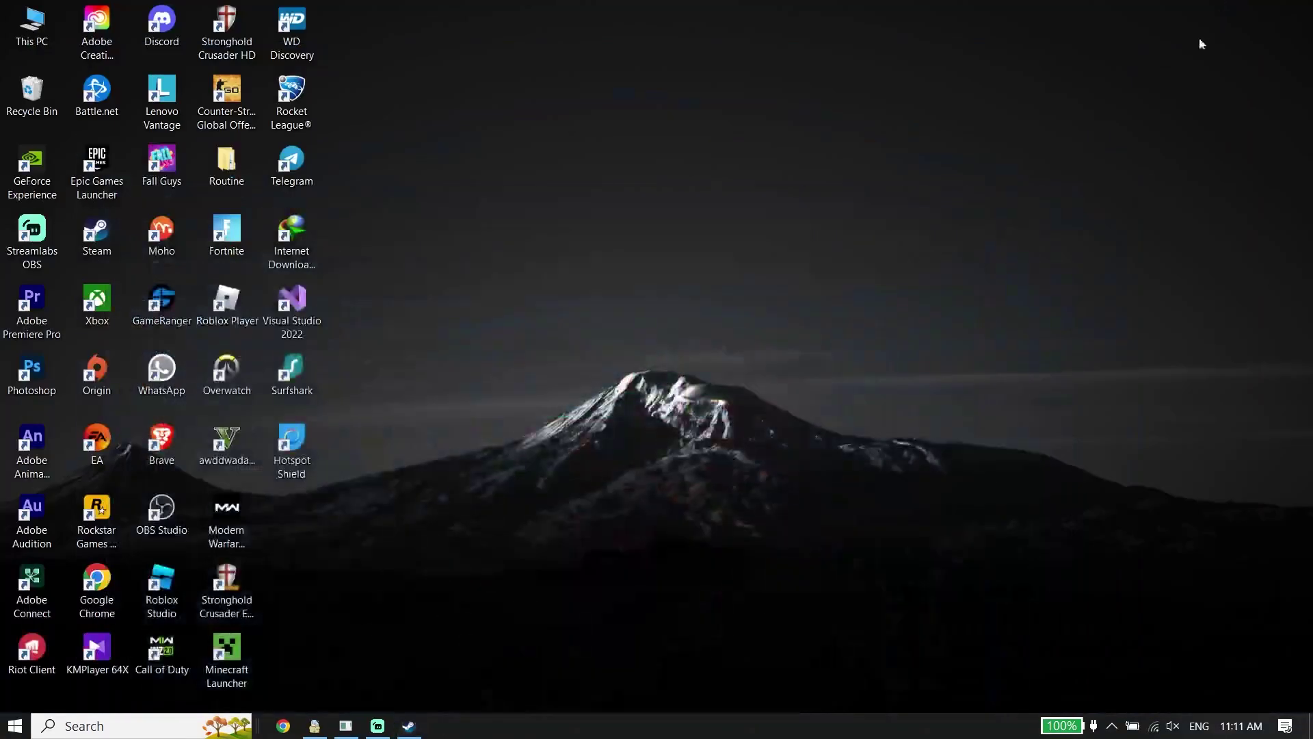
Step: Try Adjust for best performance in the Windows visual effects options, discard the choice, and close the system settings
{"action": "right_click", "coordinate": [41, 22]}
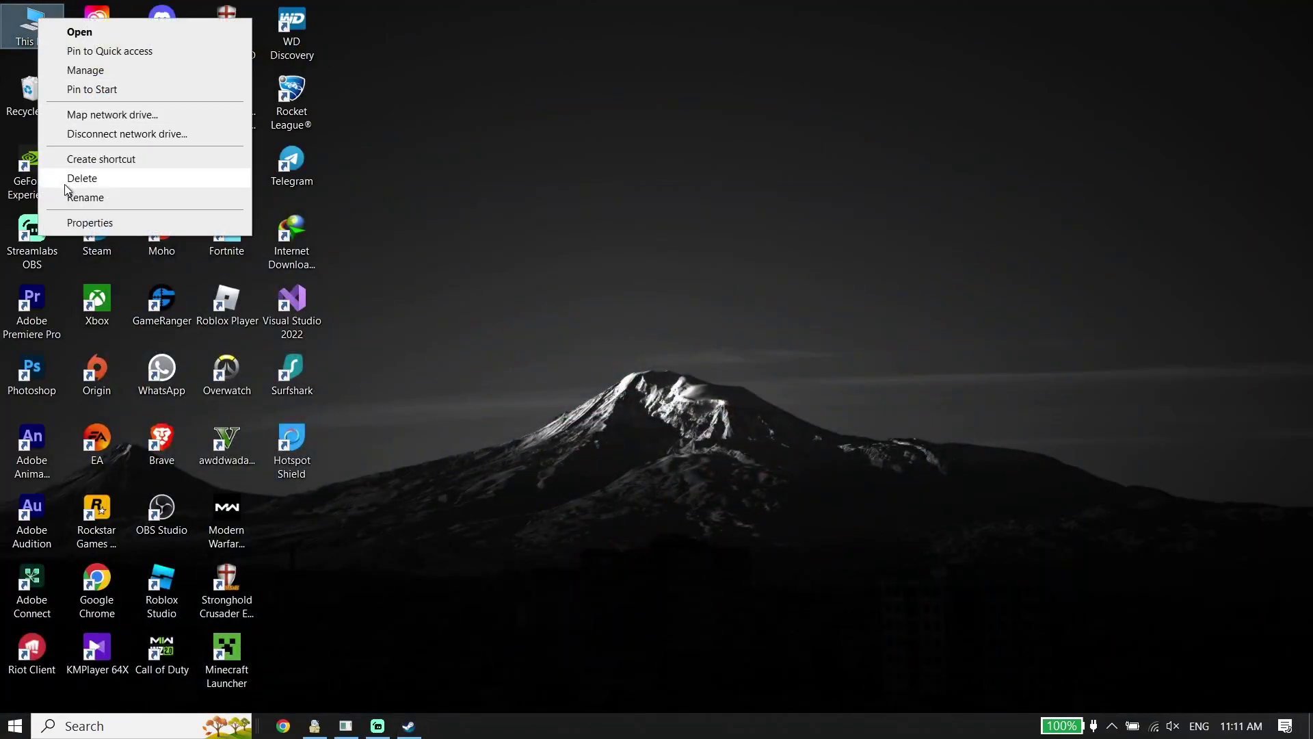
{"action": "left_click", "coordinate": [68, 226]}
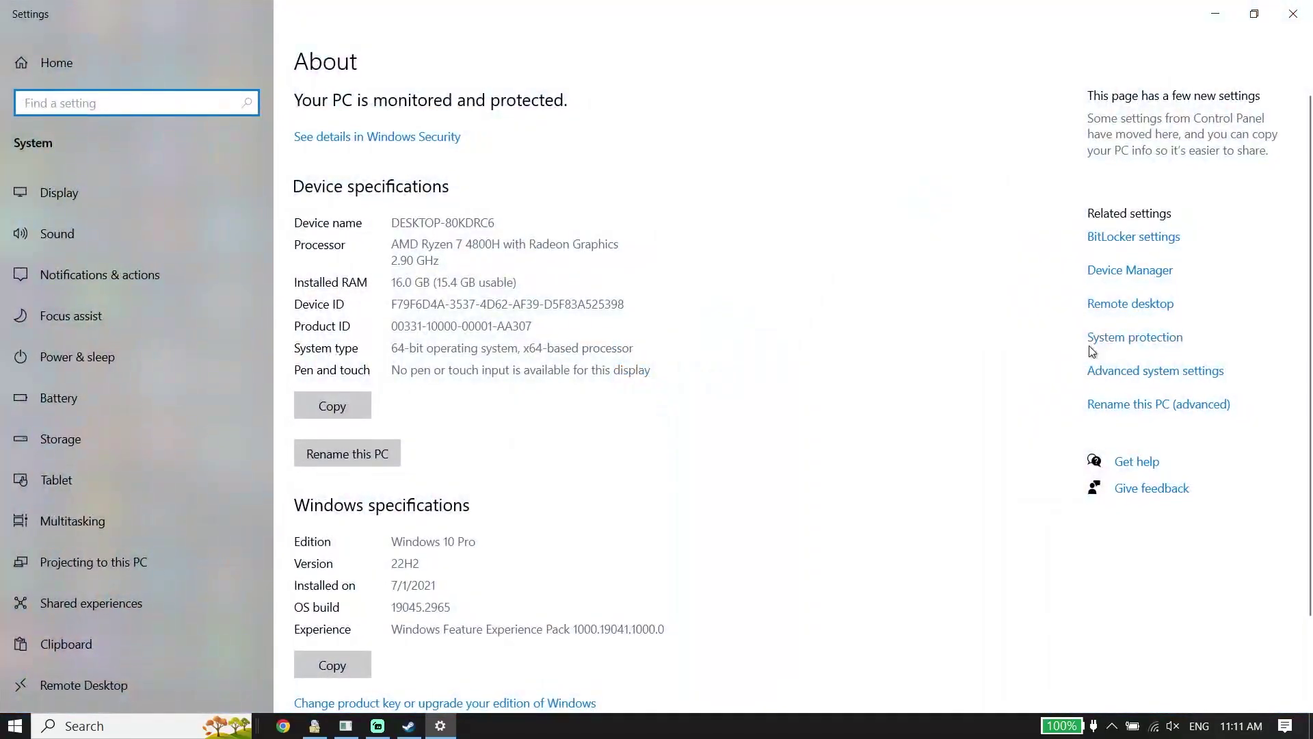
{"action": "left_click", "coordinate": [1139, 378]}
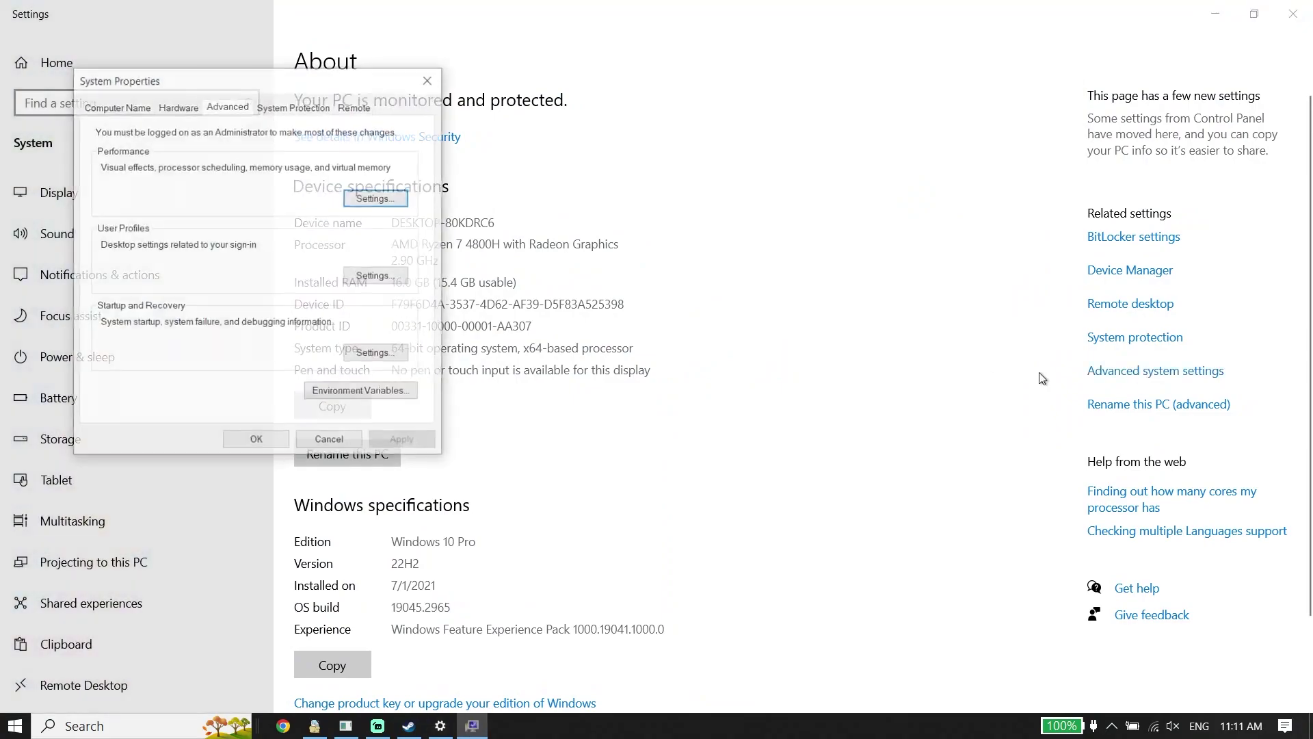
{"action": "left_click", "coordinate": [373, 199]}
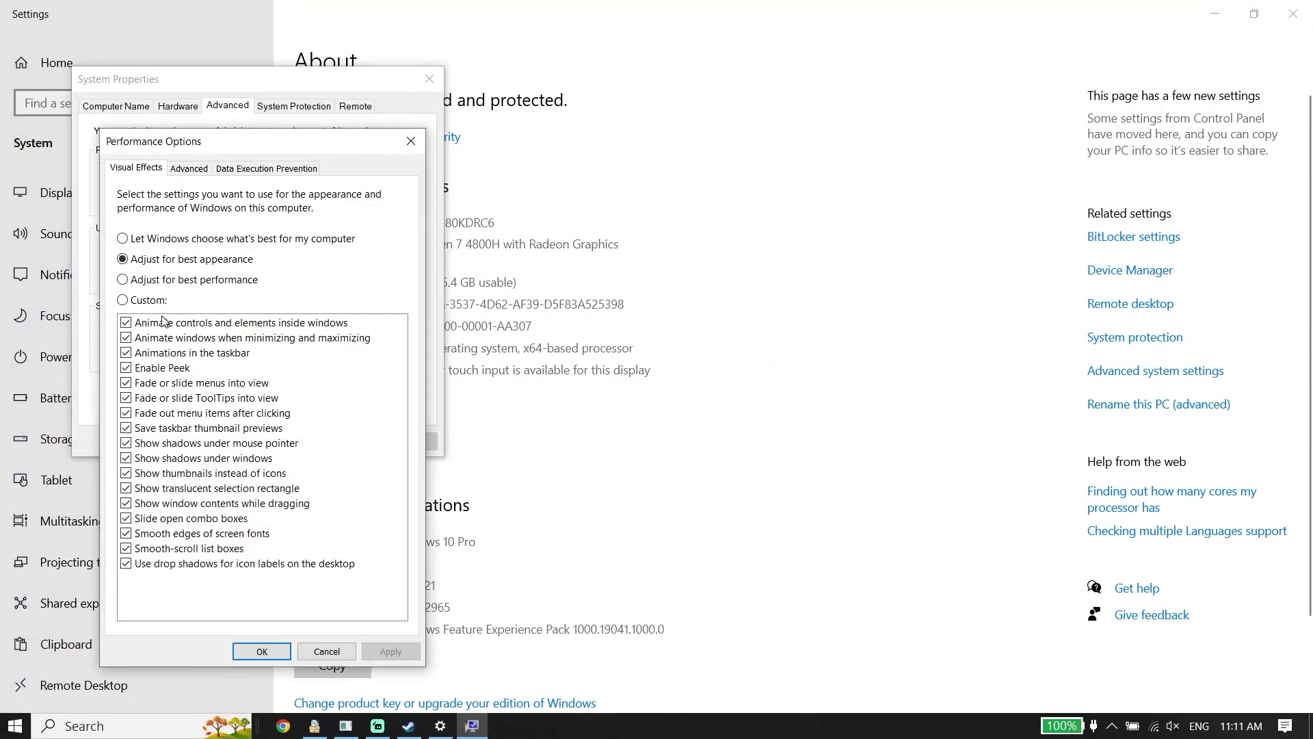
{"action": "left_click", "coordinate": [122, 279]}
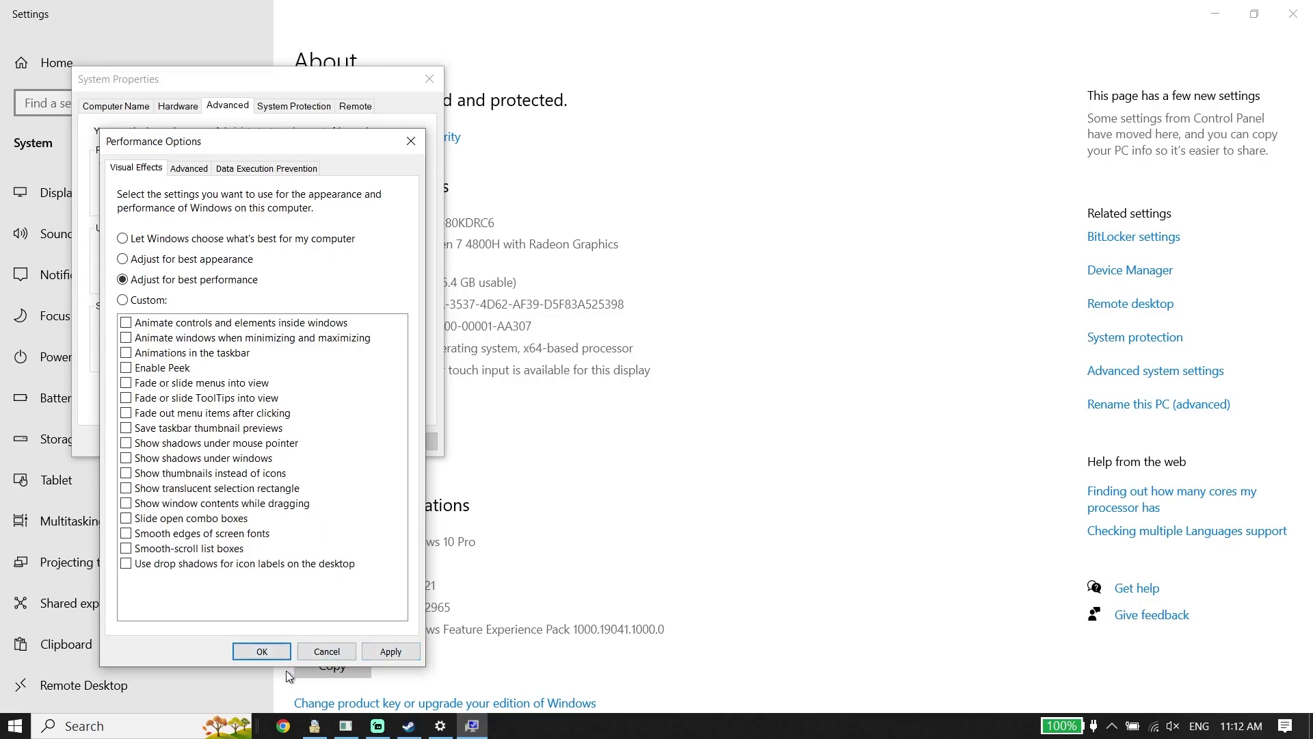
{"action": "left_click", "coordinate": [327, 651]}
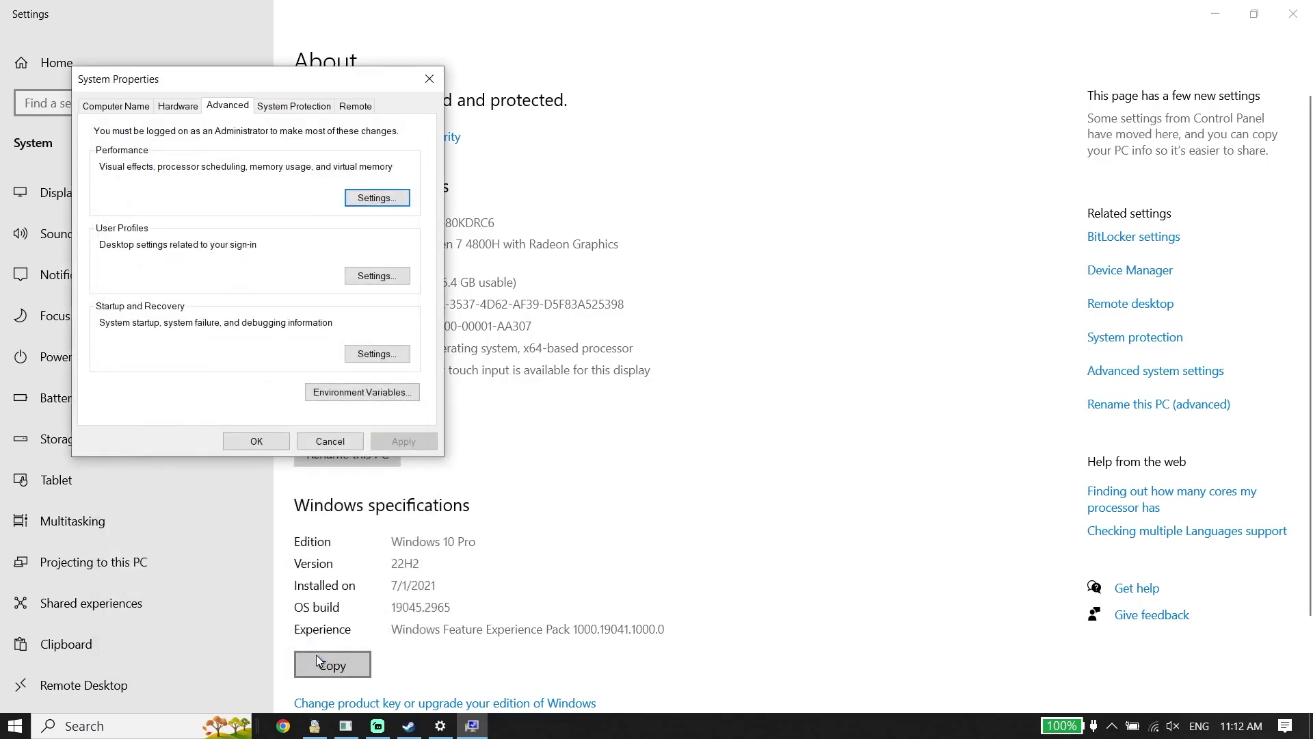
{"action": "left_click", "coordinate": [329, 435]}
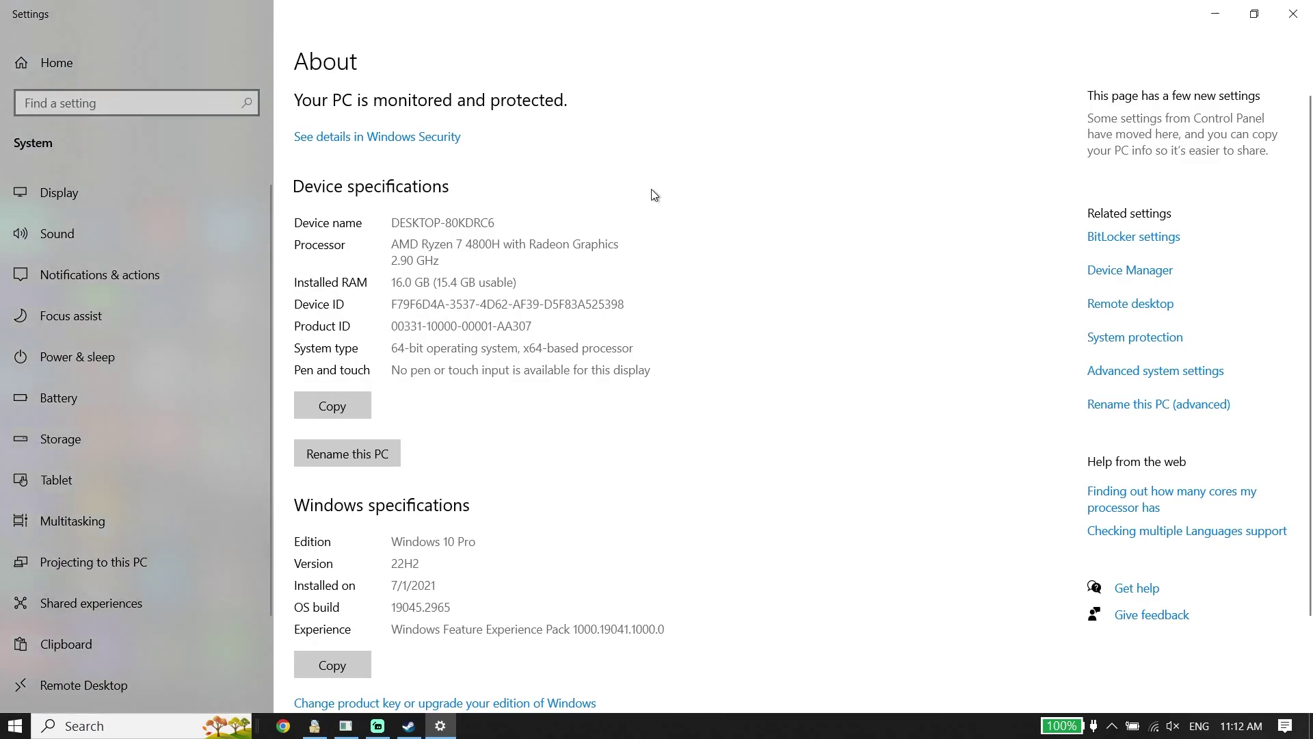
{"action": "left_click", "coordinate": [1293, 13]}
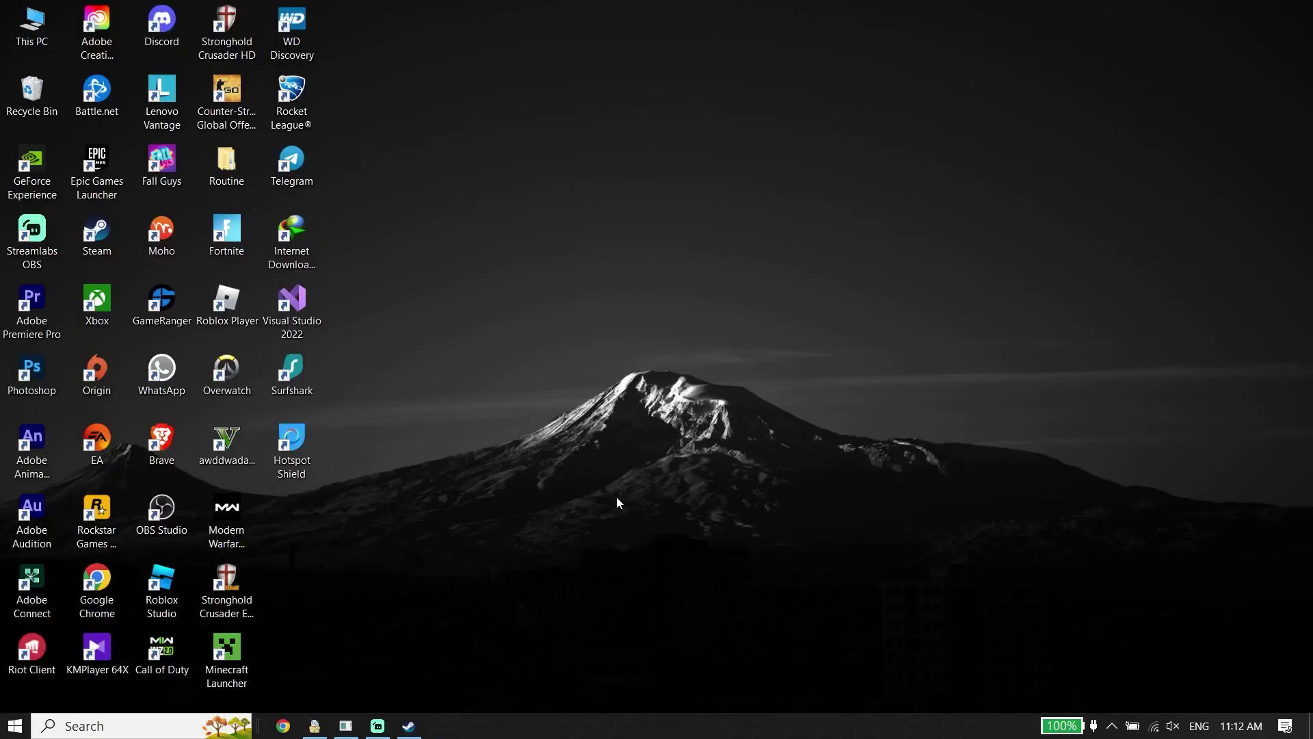
Step: Check the Game Mode and Xbox Game Bar states in the Windows Gaming settings
{"action": "left_click", "coordinate": [116, 725]}
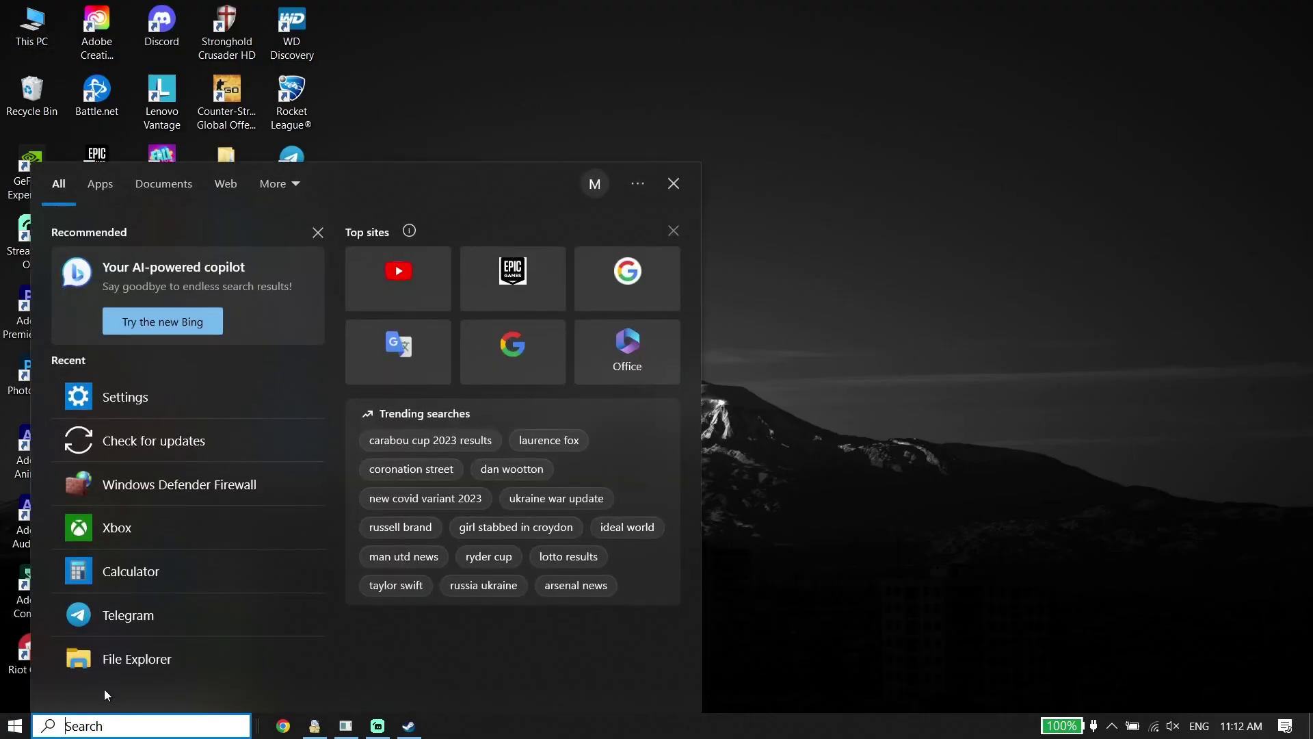
{"action": "left_click", "coordinate": [121, 404]}
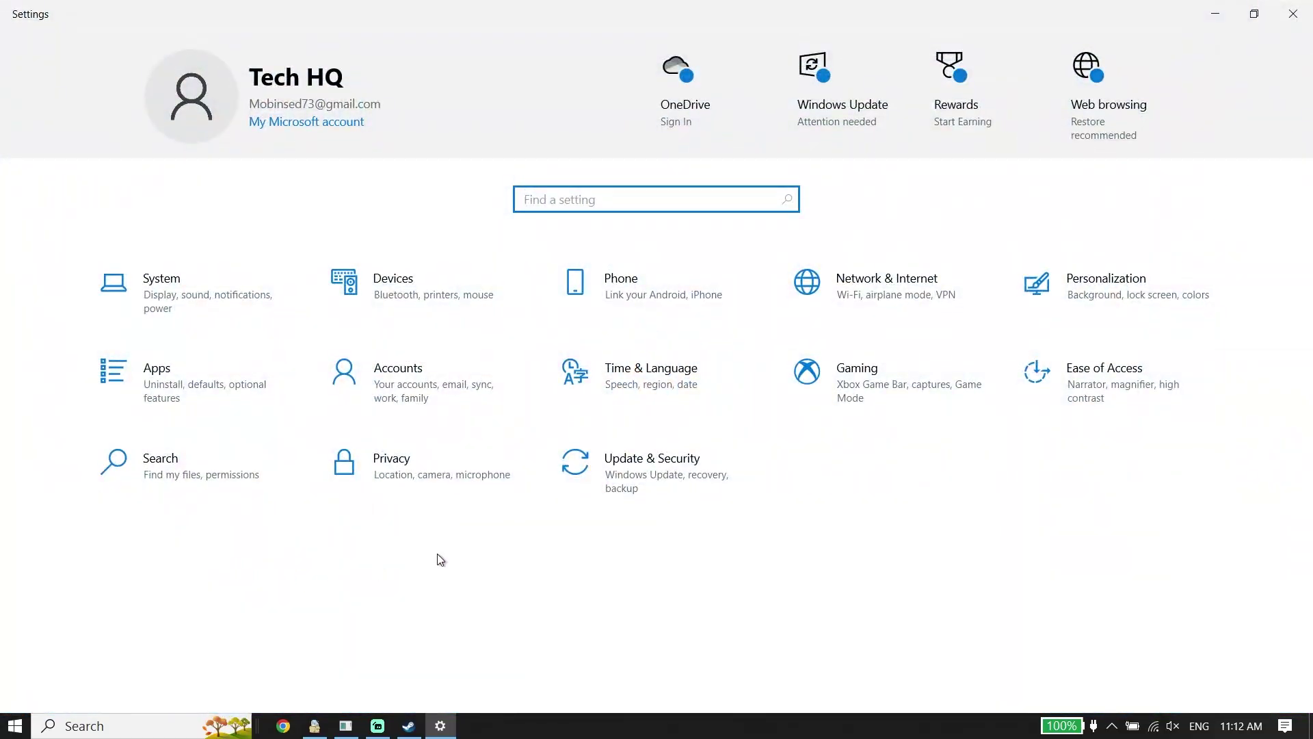
{"action": "left_click", "coordinate": [868, 404]}
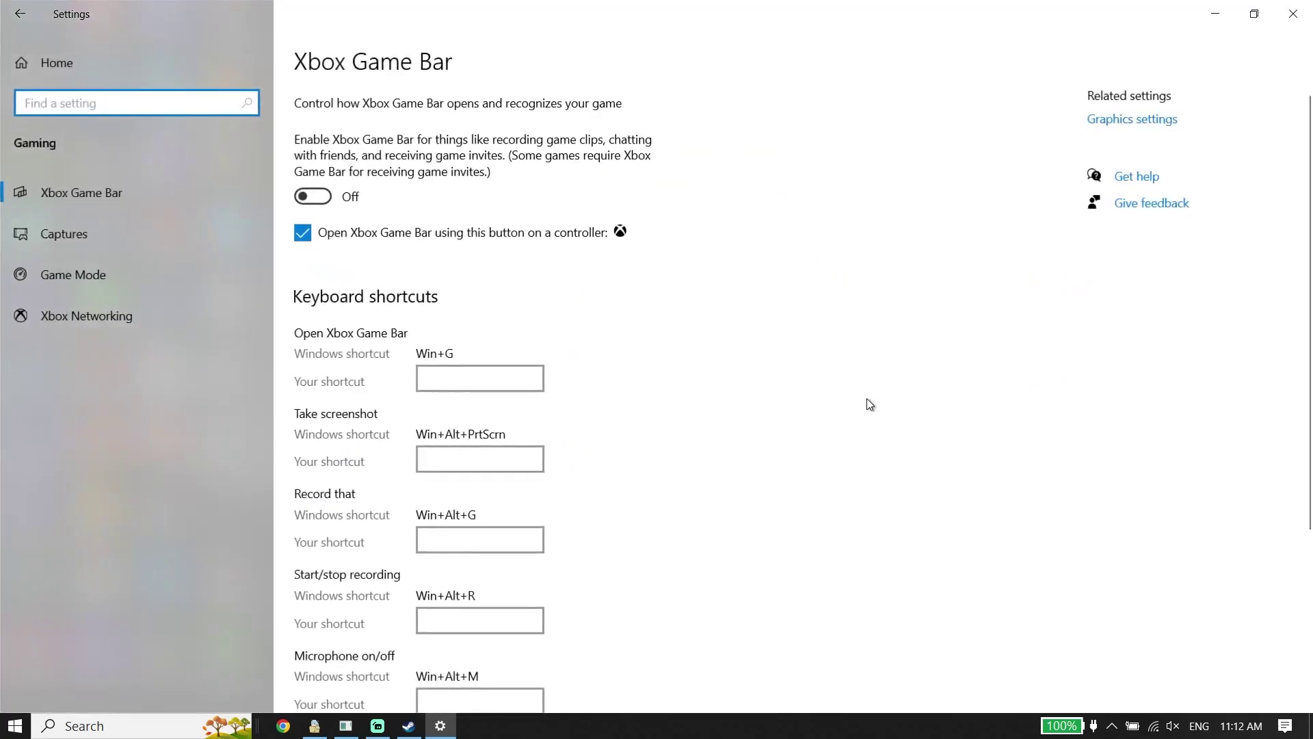
{"action": "left_click", "coordinate": [58, 282]}
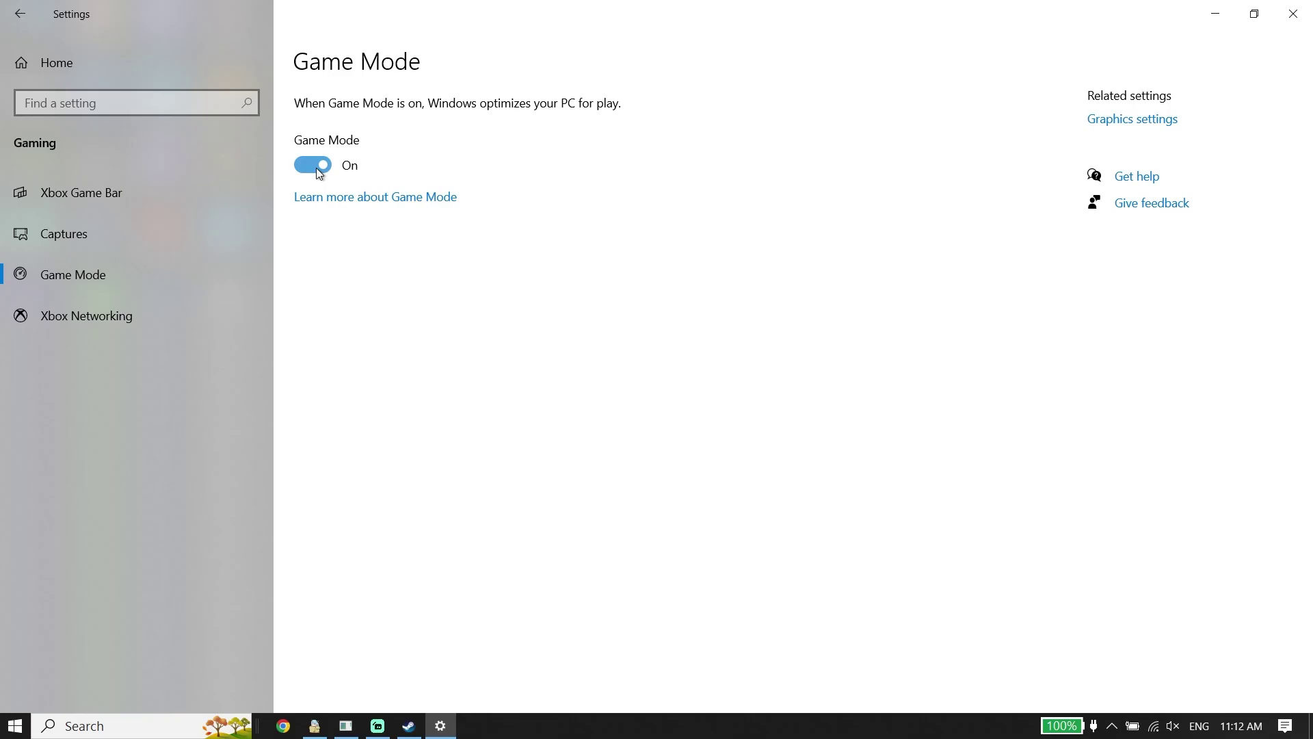
{"action": "left_click", "coordinate": [193, 182]}
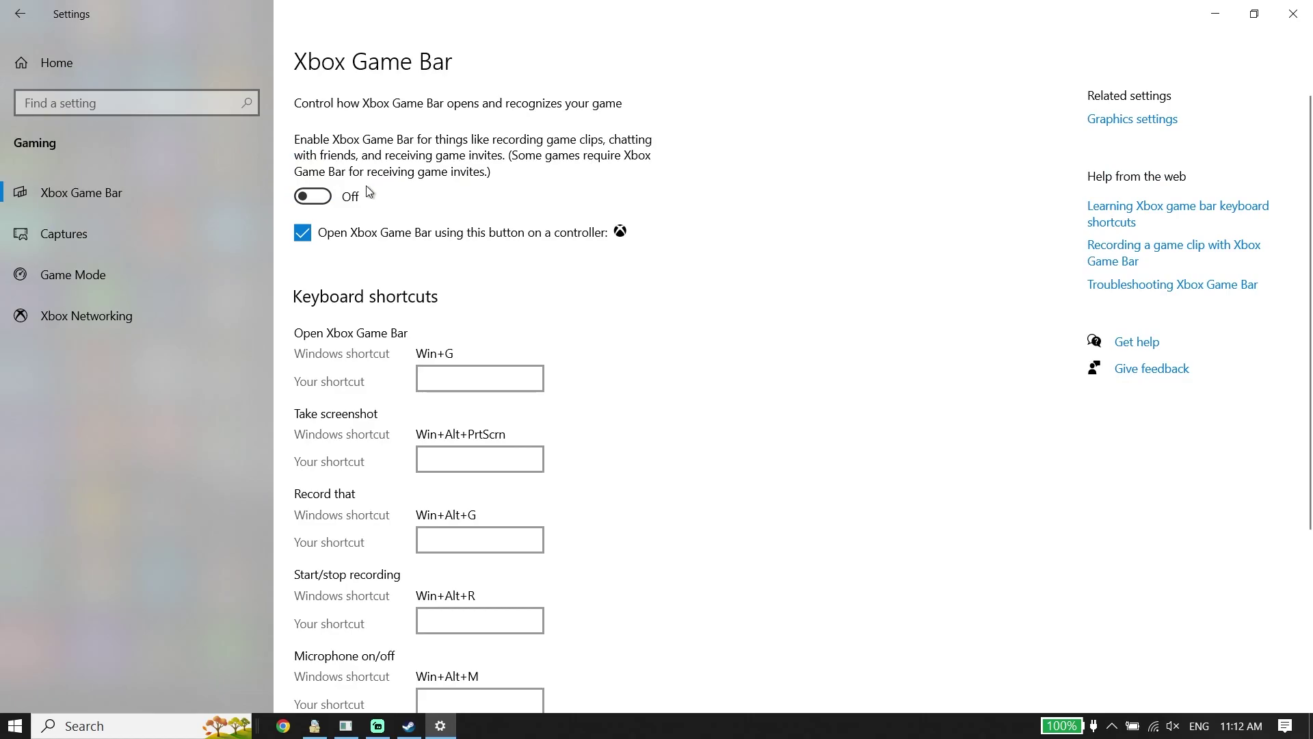
Step: Open the additional power settings from the System Power & sleep page to check the selected power plan
{"action": "left_click", "coordinate": [8, 8]}
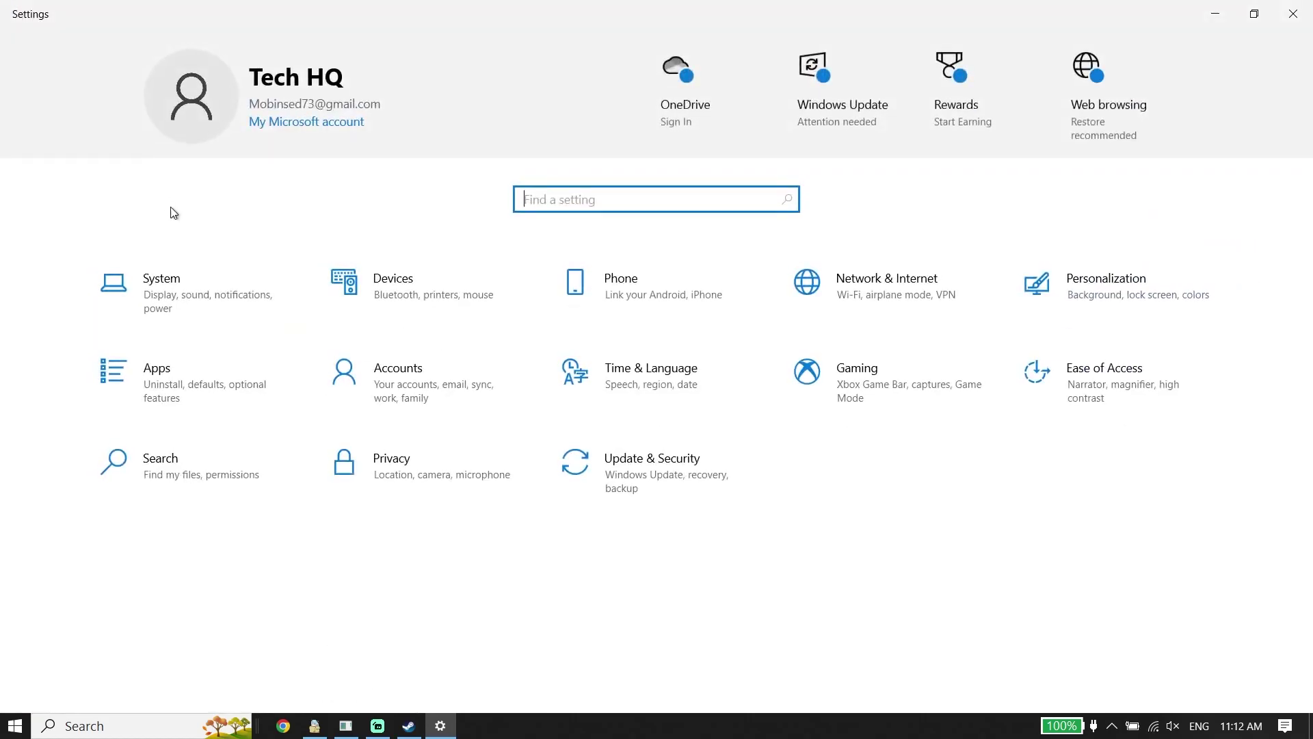
{"action": "left_click", "coordinate": [195, 317]}
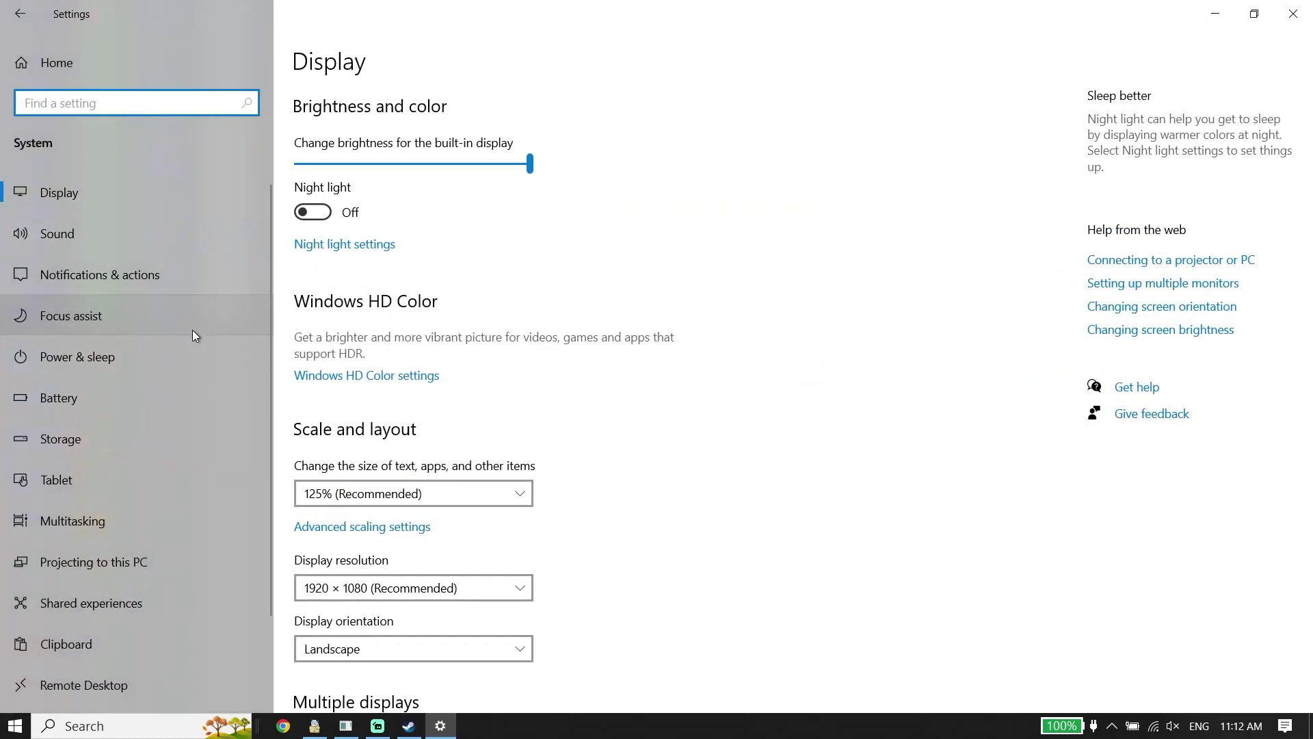
{"action": "left_click", "coordinate": [102, 366]}
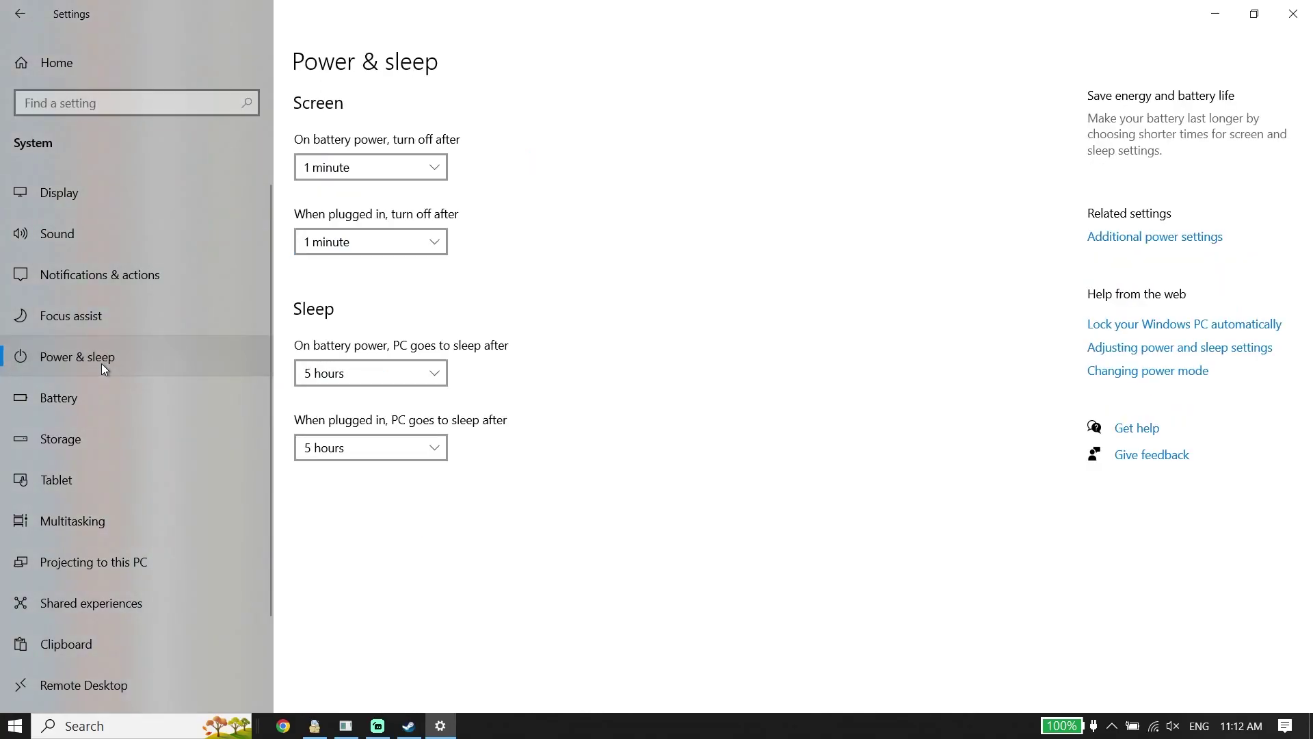
{"action": "left_click", "coordinate": [1103, 243]}
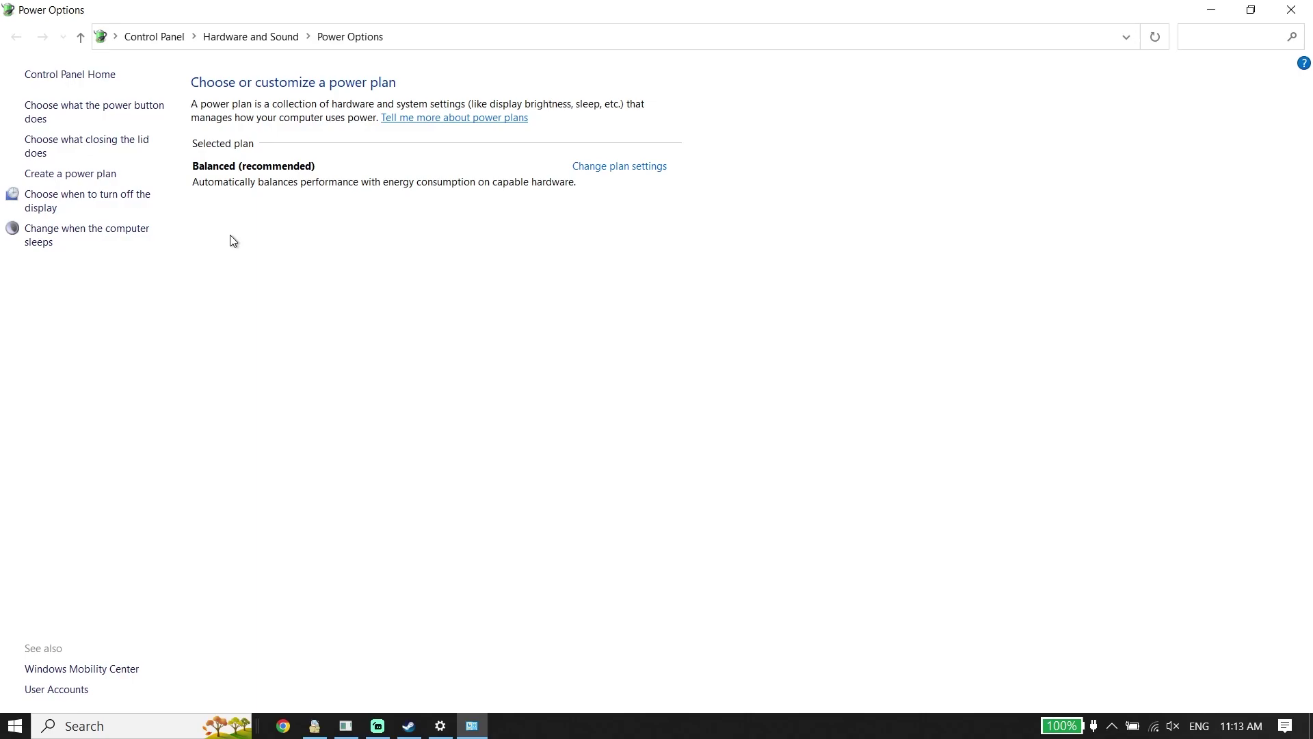
Step: Set the plugged-in power mode to Best performance and close Power Options and Settings
{"action": "left_click", "coordinate": [1134, 729]}
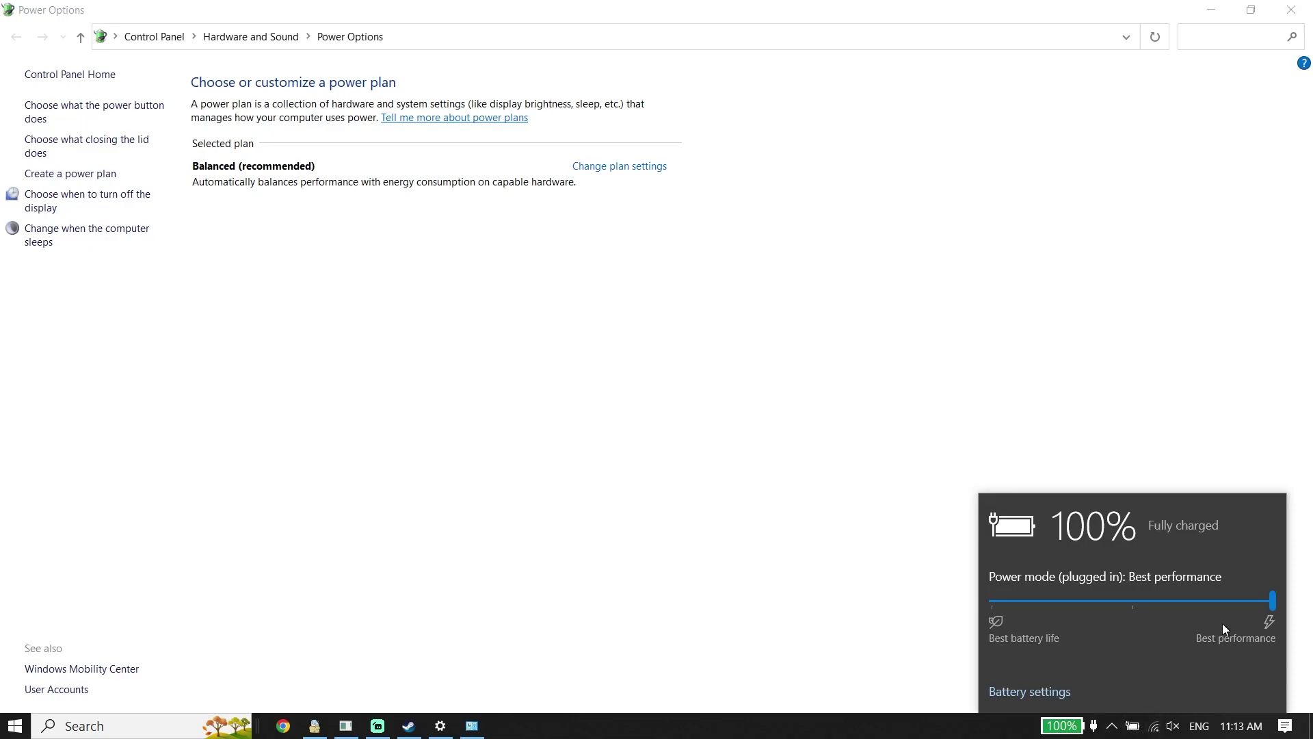
{"action": "left_click_drag", "start_coordinate": [1208, 613], "coordinate": [1271, 602]}
{"action": "left_click", "coordinate": [883, 529]}
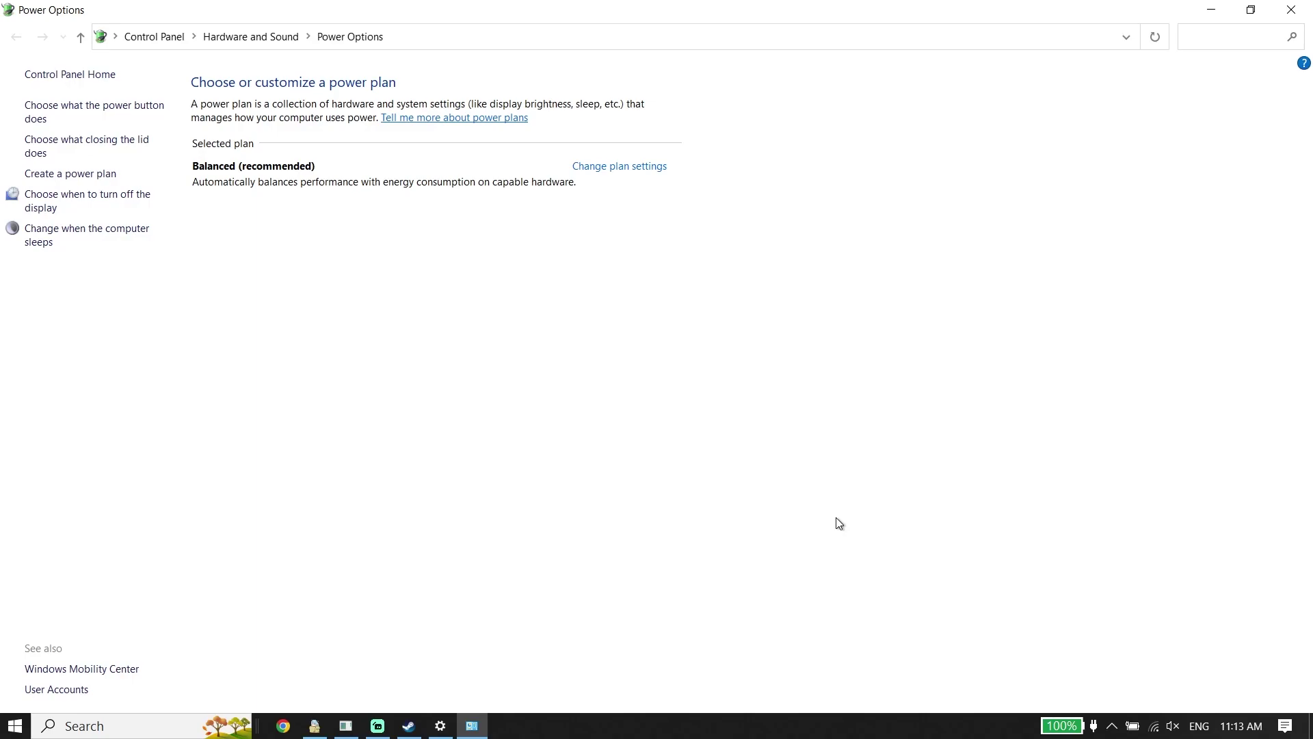
{"action": "left_click", "coordinate": [1291, 10]}
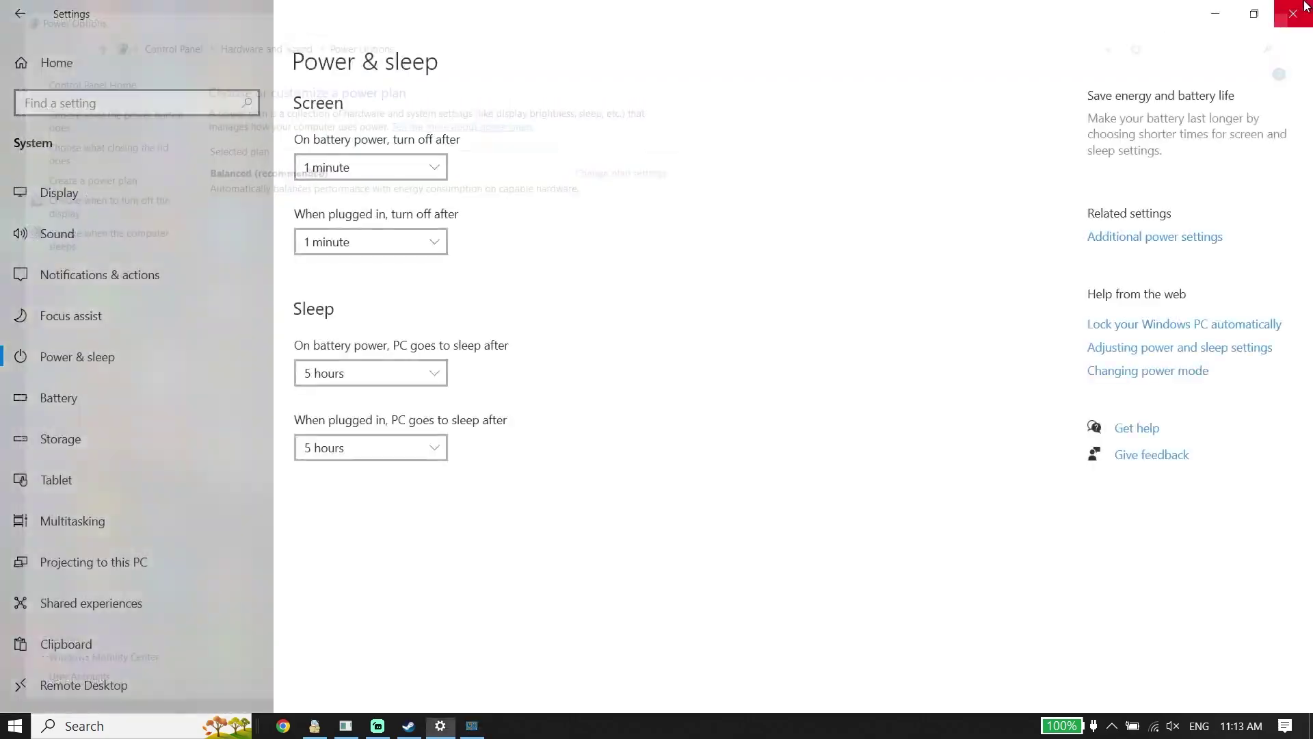
{"action": "left_click", "coordinate": [1295, 10]}
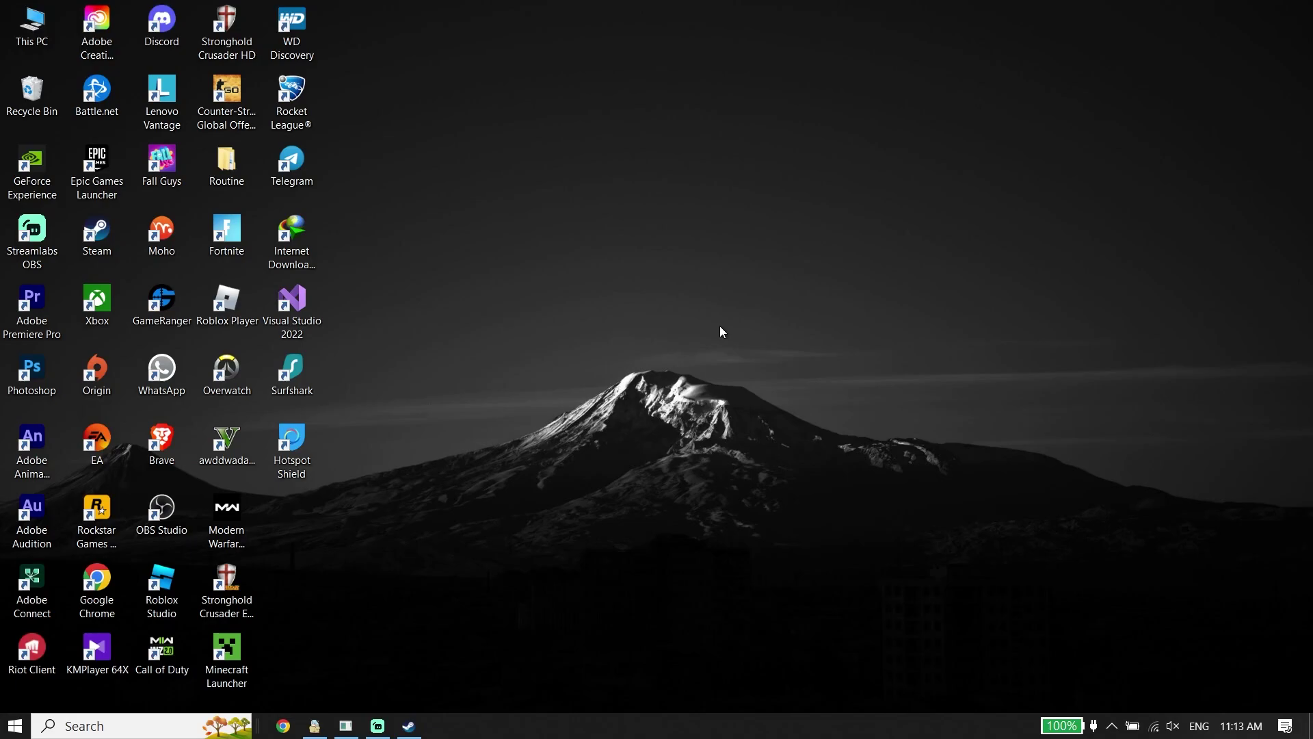
{"action": "left_click_drag", "start_coordinate": [30, 168], "coordinate": [615, 168]}
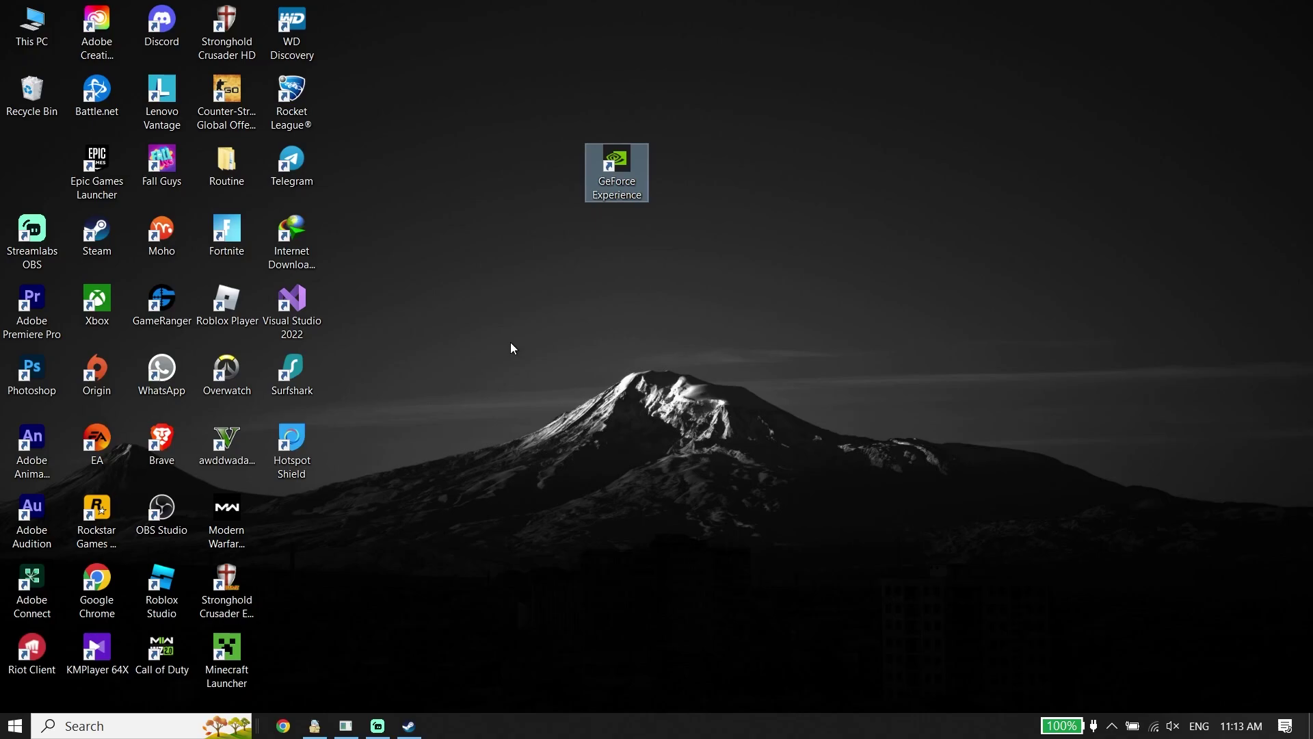
{"action": "left_click_drag", "start_coordinate": [637, 181], "coordinate": [94, 213]}
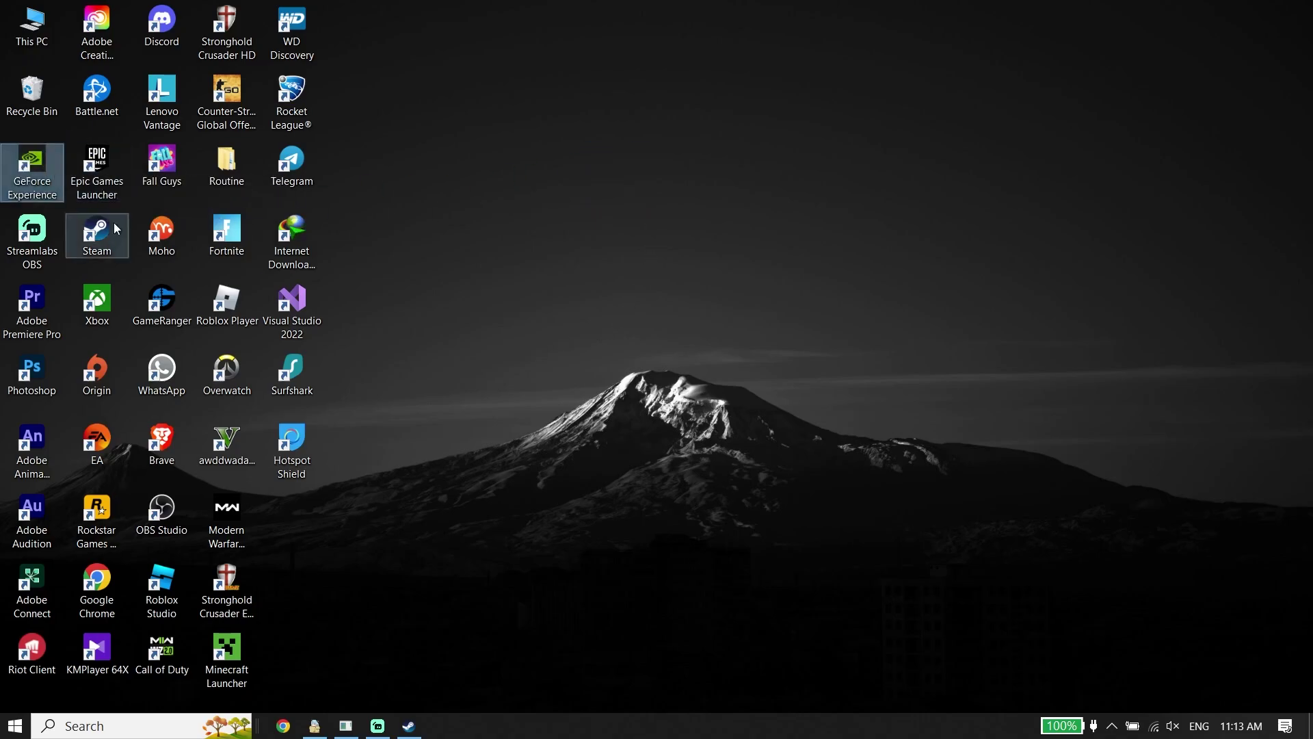
{"action": "left_click", "coordinate": [624, 394]}
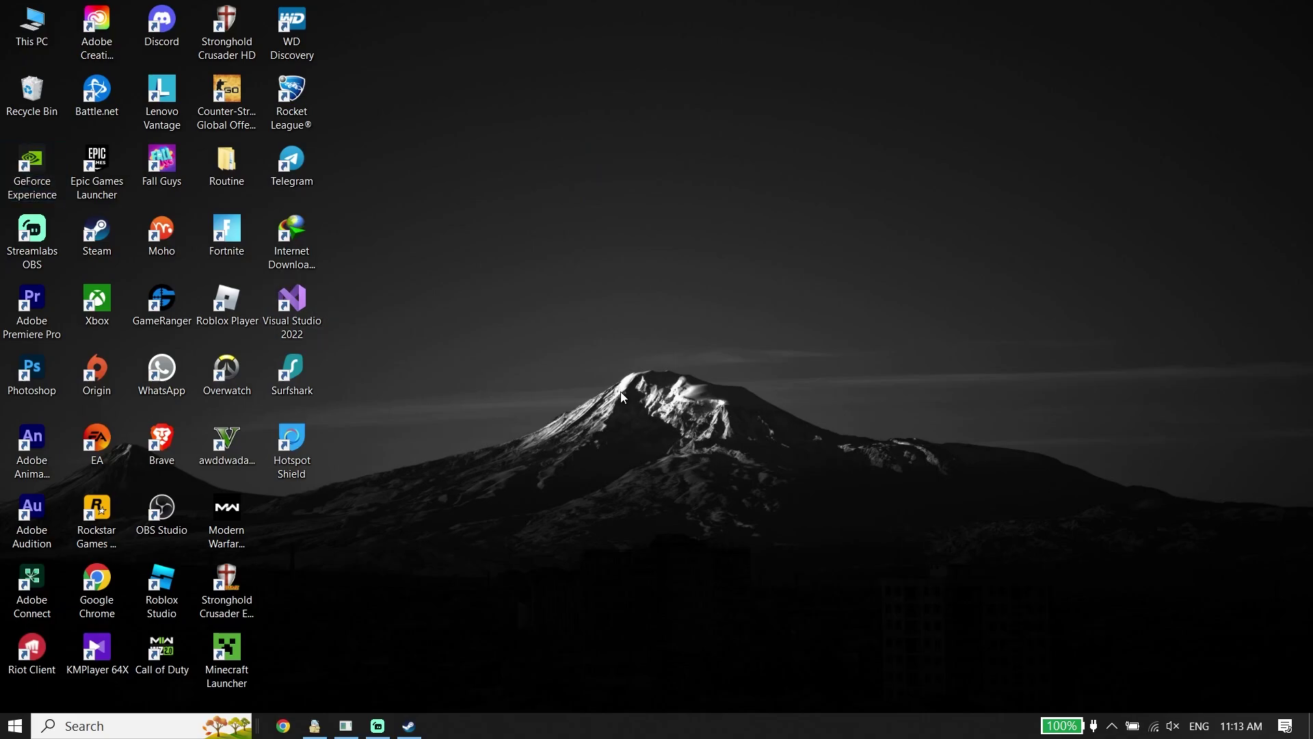